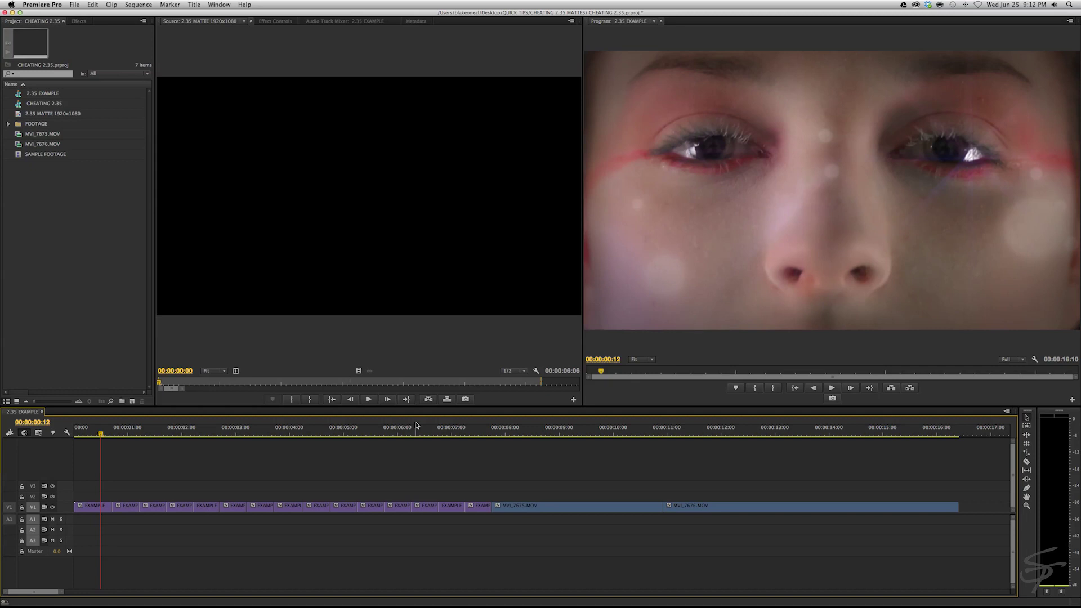
Place the 2.35 MATTE 1920x1080 still on V3 and stretch it across the whole sequence
left_click(89, 432)
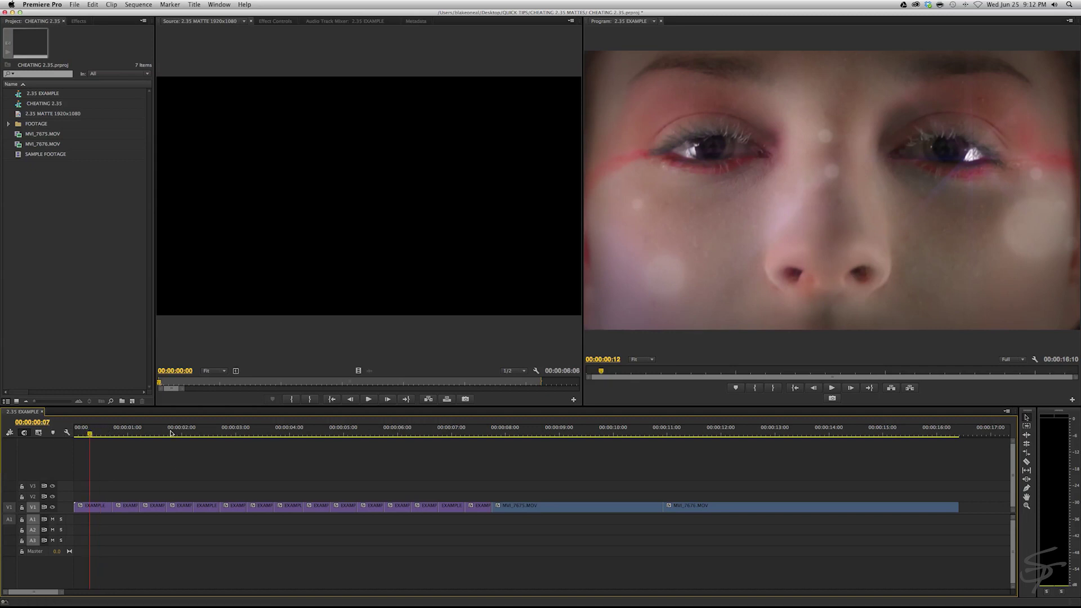
left_click_drag(170, 433, 98, 448)
left_click(19, 116)
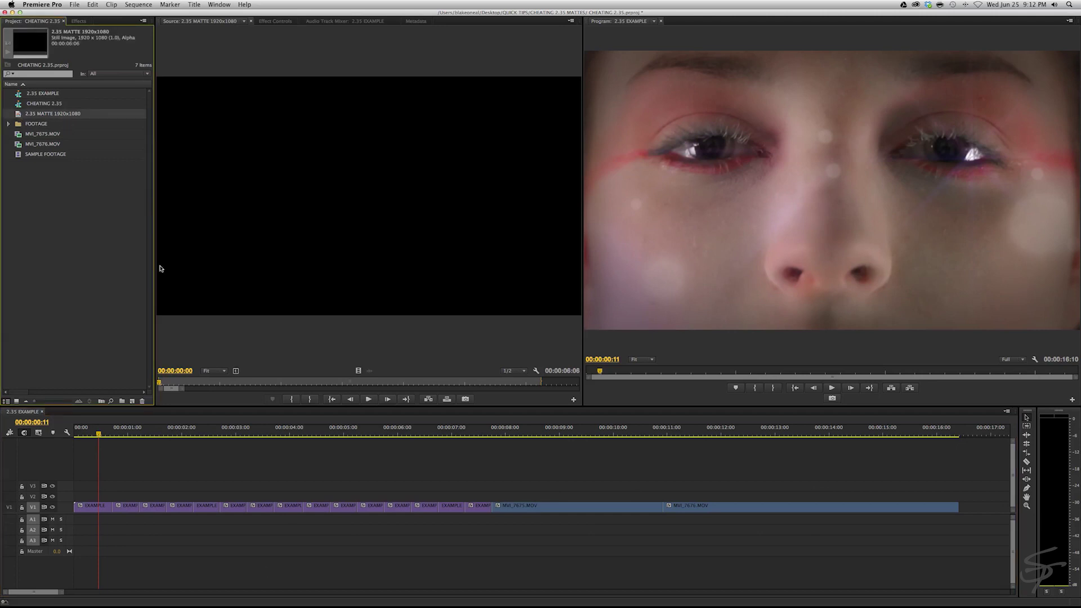
key("super+Tab")
left_click_drag(55, 196, 67, 486)
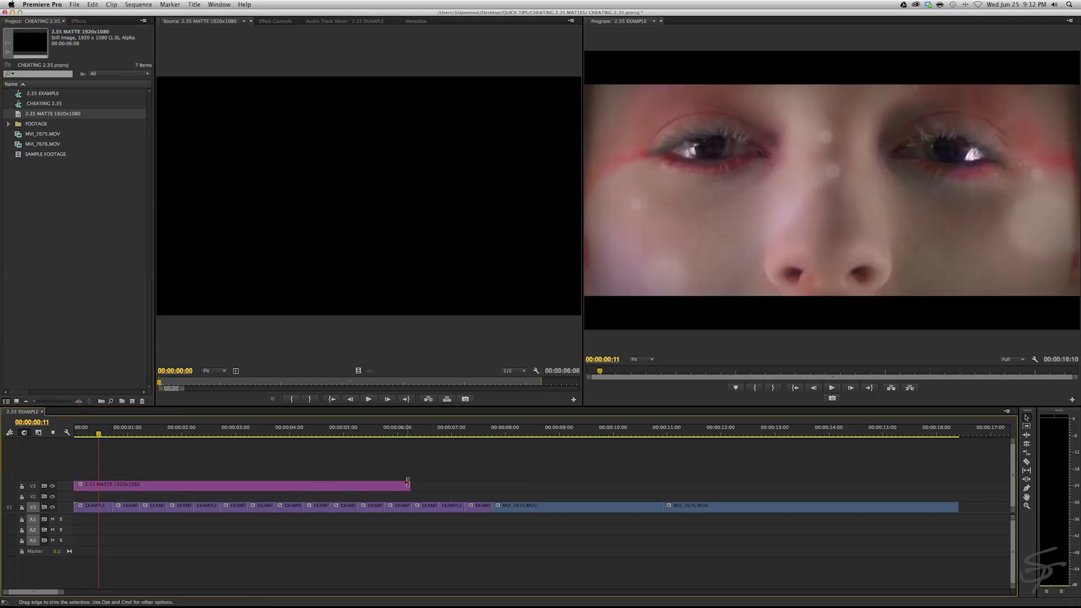
left_click_drag(409, 485, 957, 485)
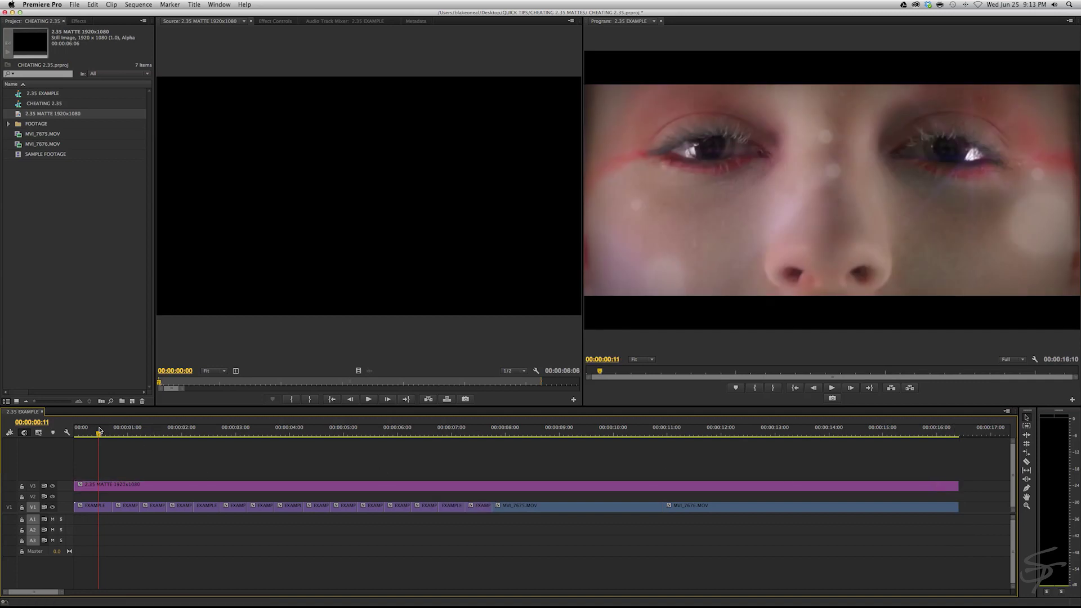
Lower the first EXAMPLE clip to Position Y 577 in its Motion settings
left_click_drag(100, 430, 92, 431)
left_click(99, 508)
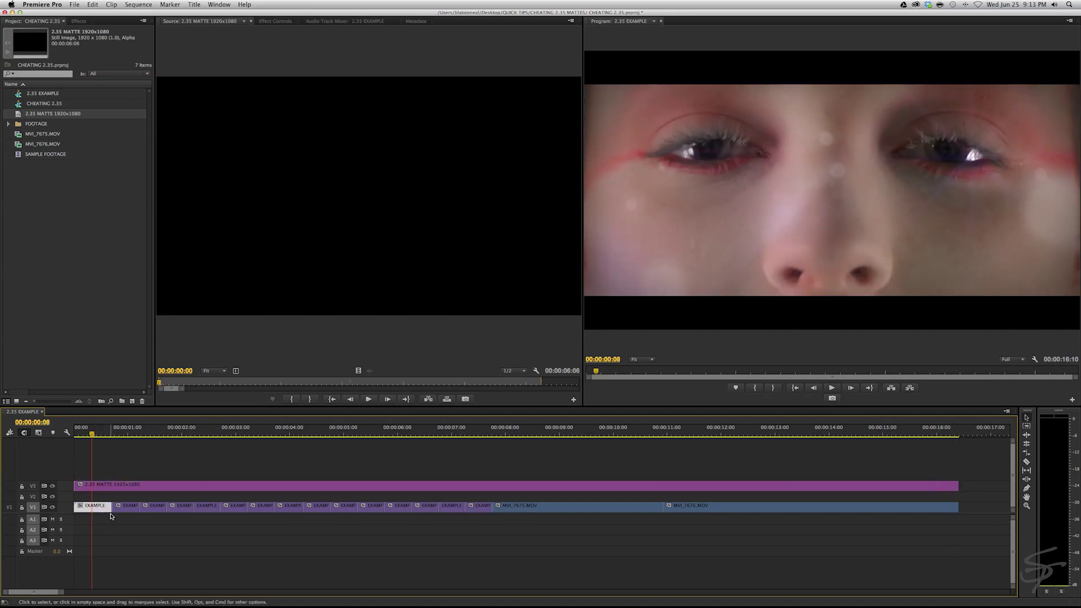
left_click(276, 21)
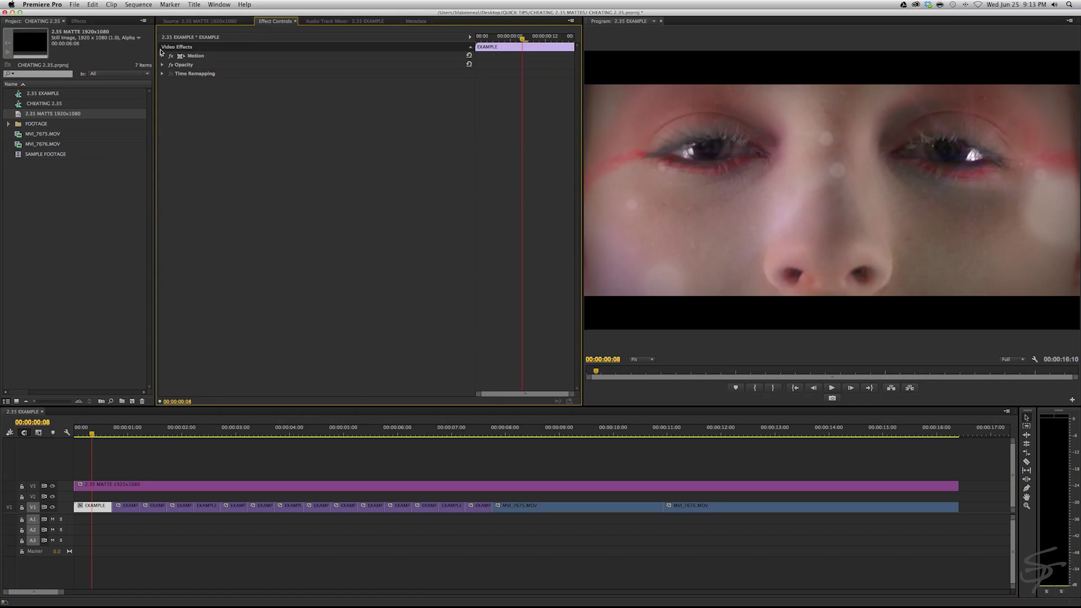
left_click(164, 56)
left_click(220, 58)
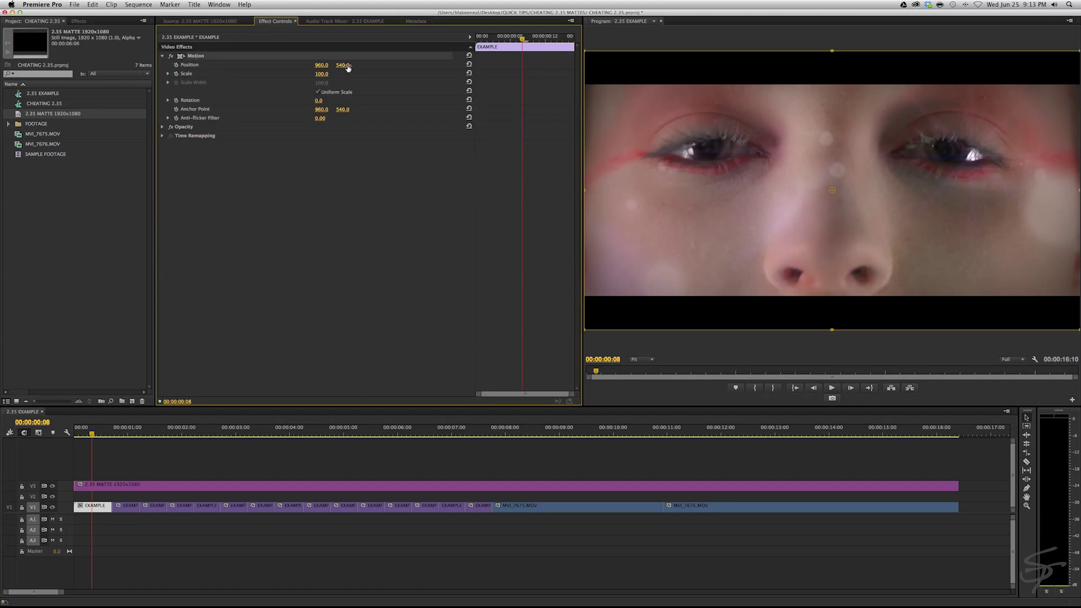
mouse_move(343, 64)
left_mouse_down()
mouse_move(296, 65)
mouse_move(398, 65)
mouse_move(359, 65)
left_mouse_up()
Set the second and third EXAMPLE clips to Position Y 651 and 455
left_click(128, 433)
left_click(126, 505)
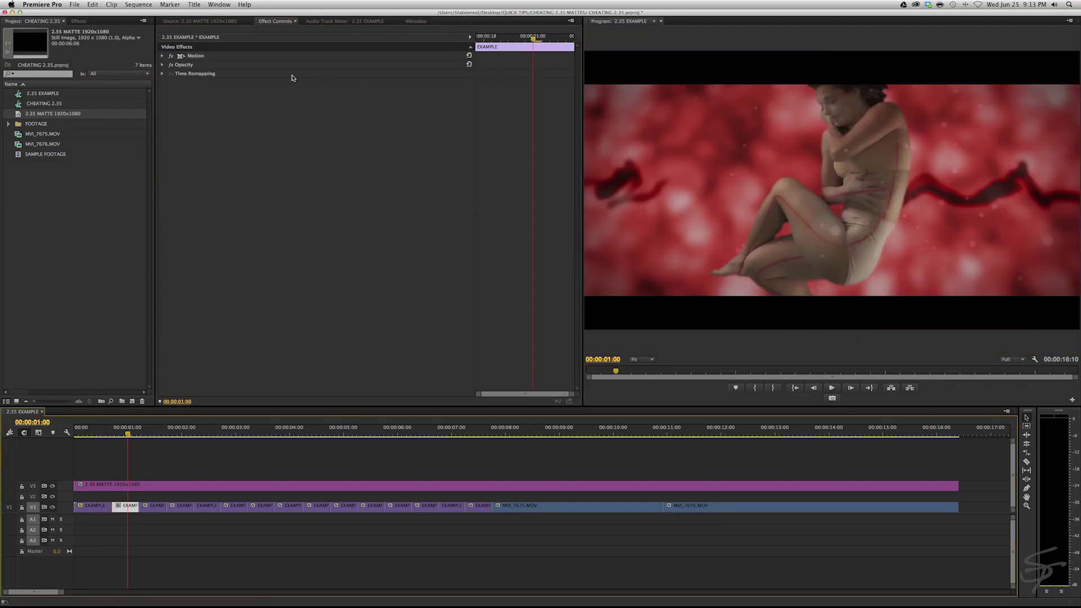
left_click(168, 57)
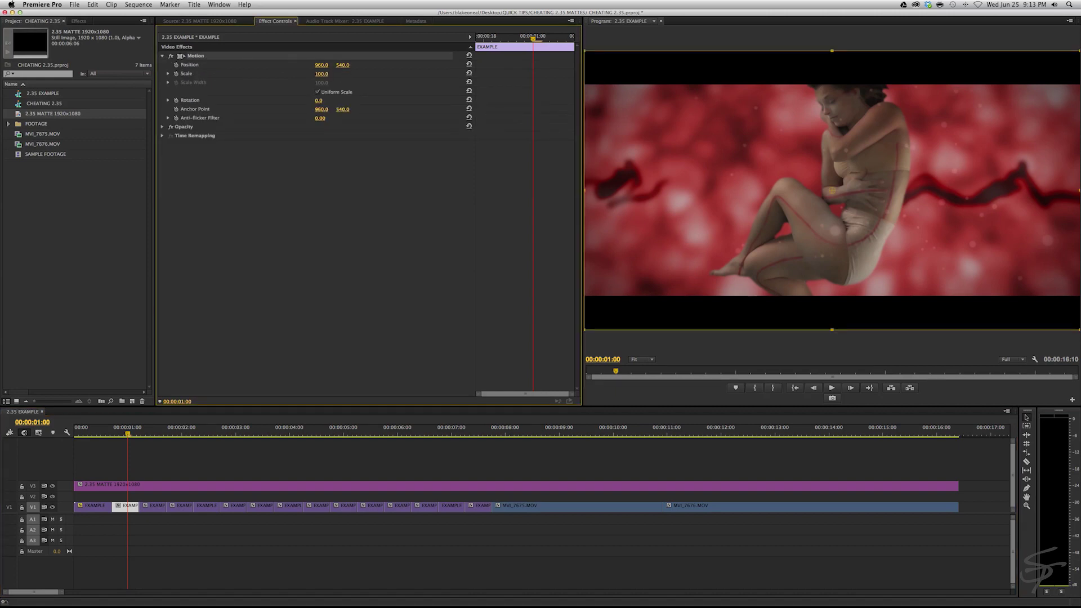
left_click_drag(342, 64, 405, 65)
left_click(157, 432)
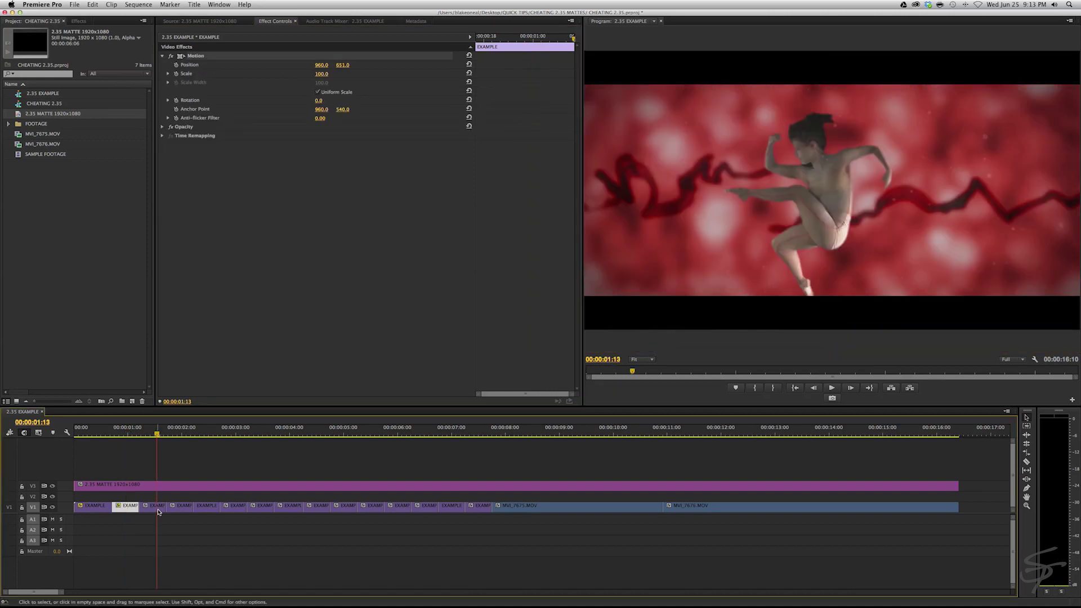
left_click(158, 510)
left_click(180, 58)
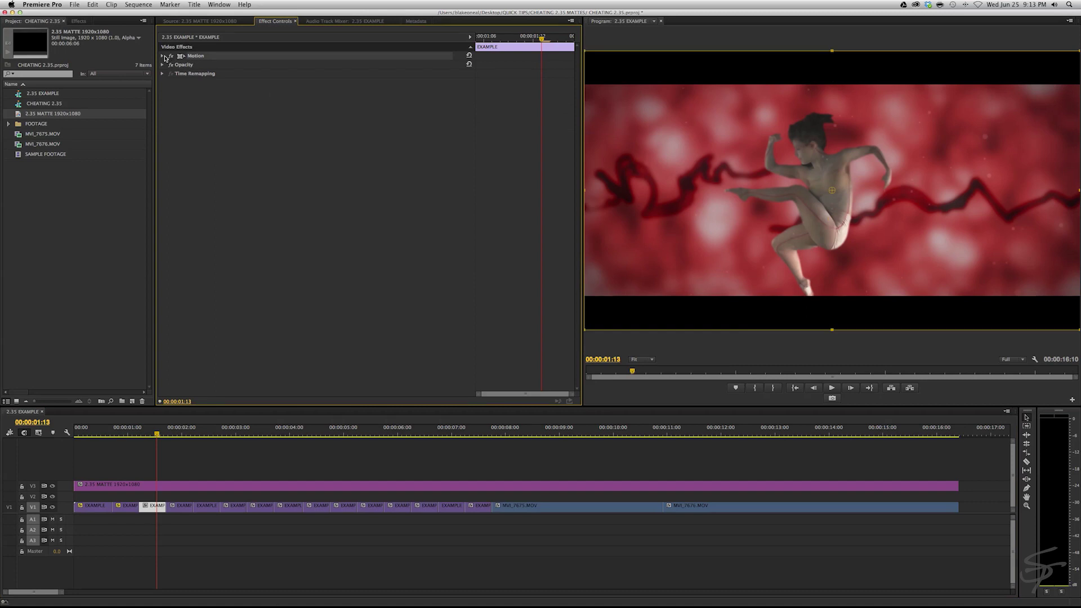
left_click(163, 56)
left_click_drag(345, 66, 344, 66)
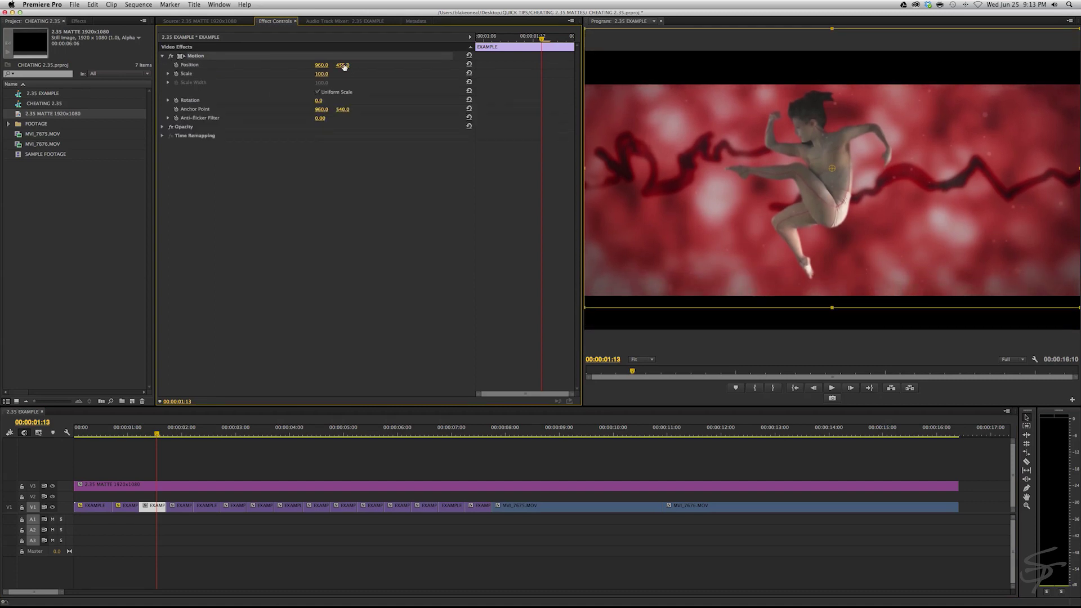
Set the fourth and fifth EXAMPLE clips to Position Y 661 and 470
left_click(181, 430)
left_click(184, 507)
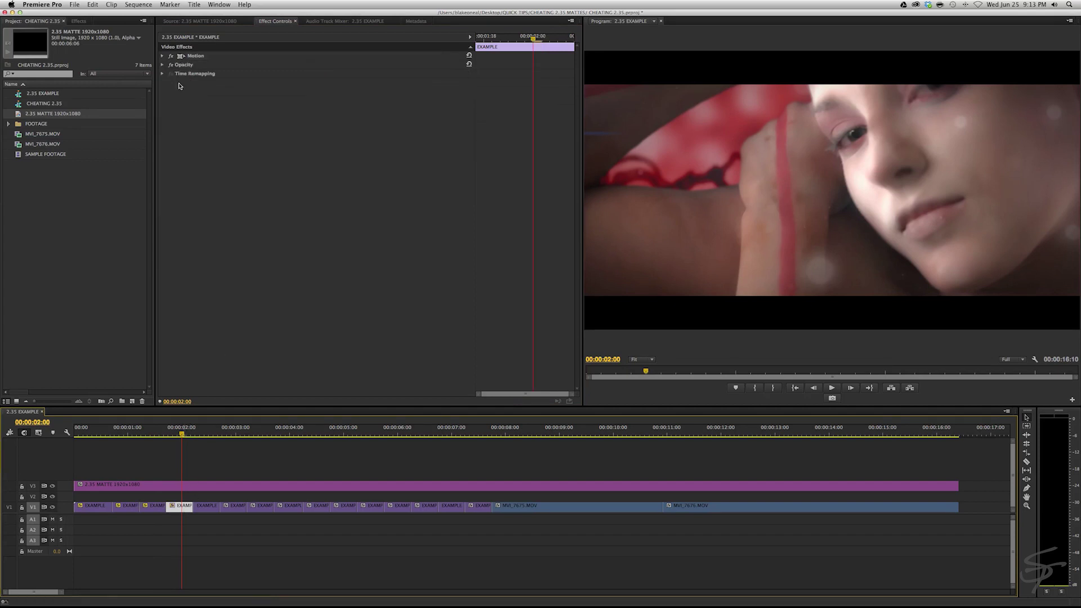
left_click(163, 57)
left_click(337, 58)
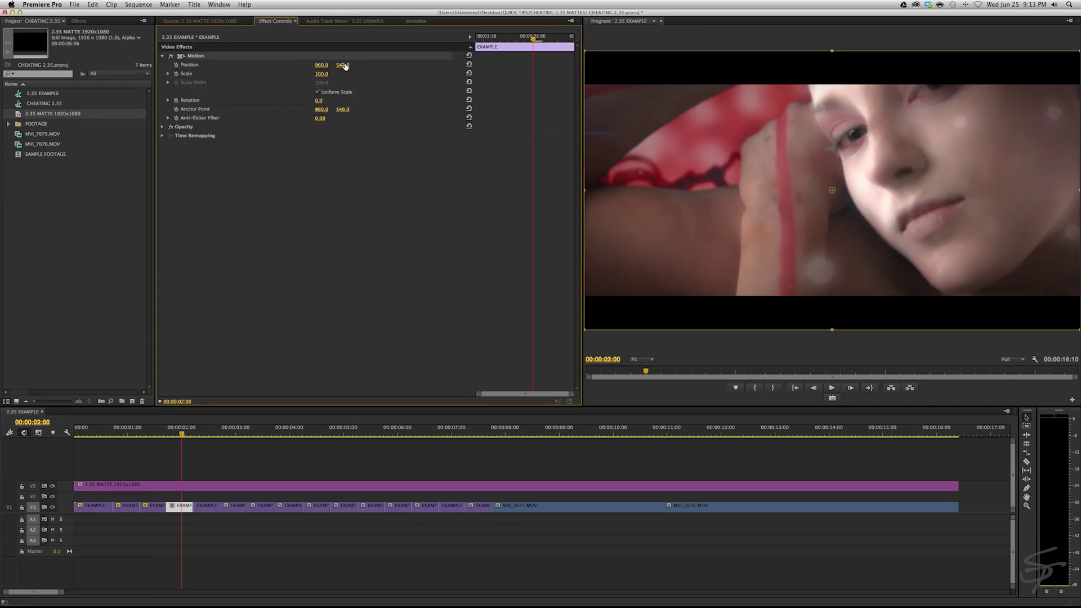
left_click_drag(345, 66, 415, 67)
left_click(212, 433)
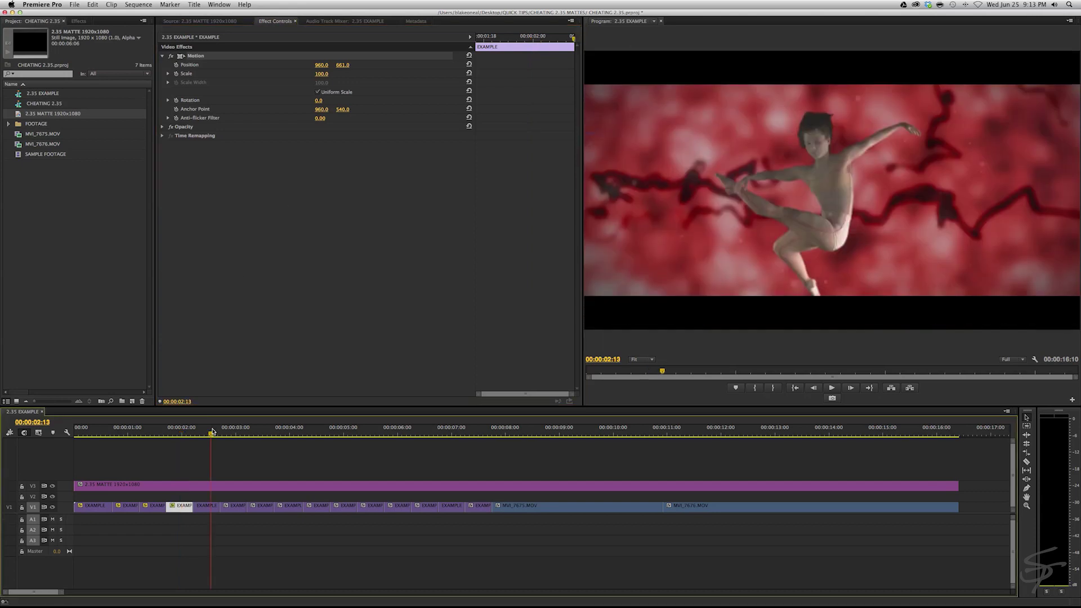
left_click(206, 506)
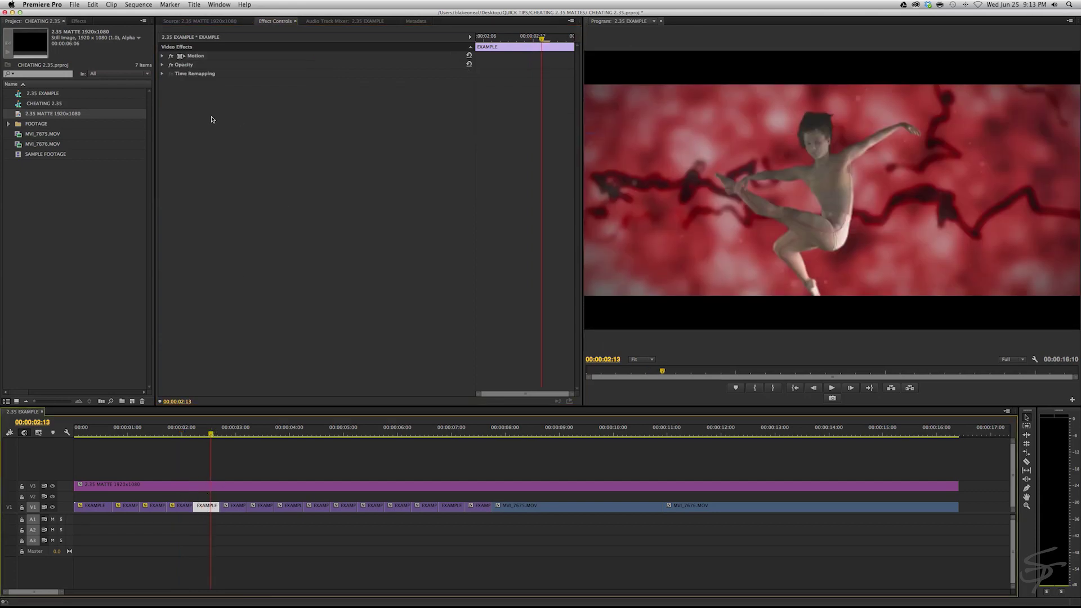
left_click(163, 55)
left_click_drag(343, 65, 304, 65)
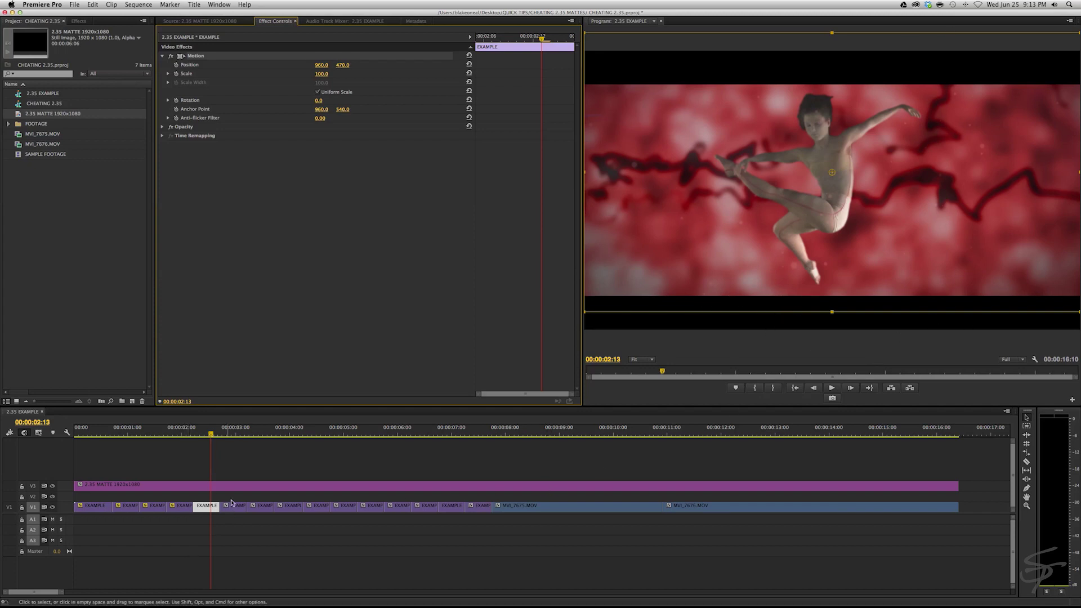
Lower the next two EXAMPLE clips to Position Y about 664 and 668, then review the sequence
left_click(229, 429)
left_click(231, 509)
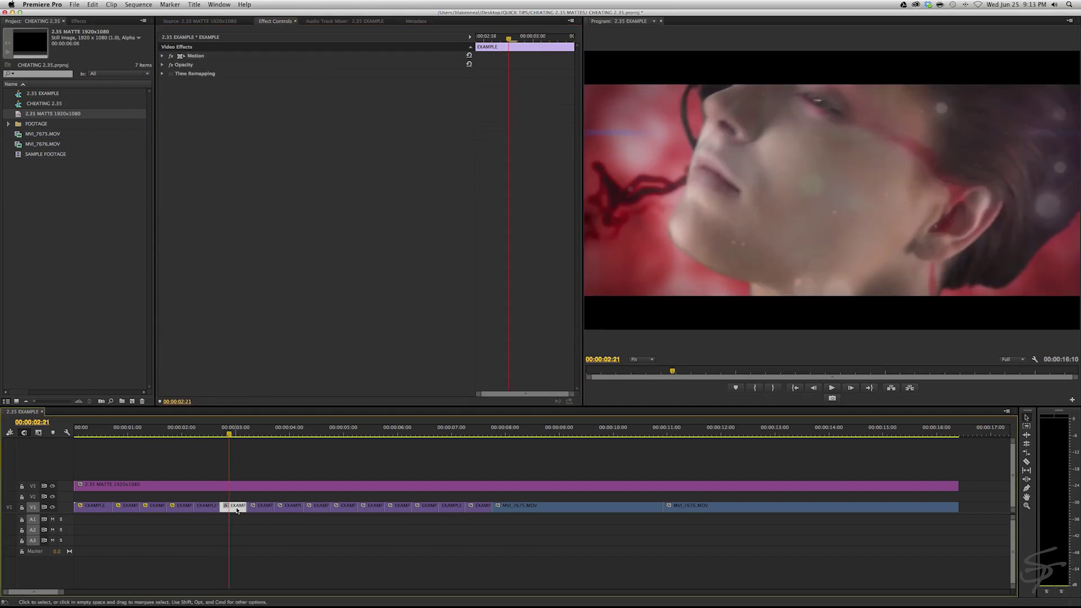
left_click(162, 56)
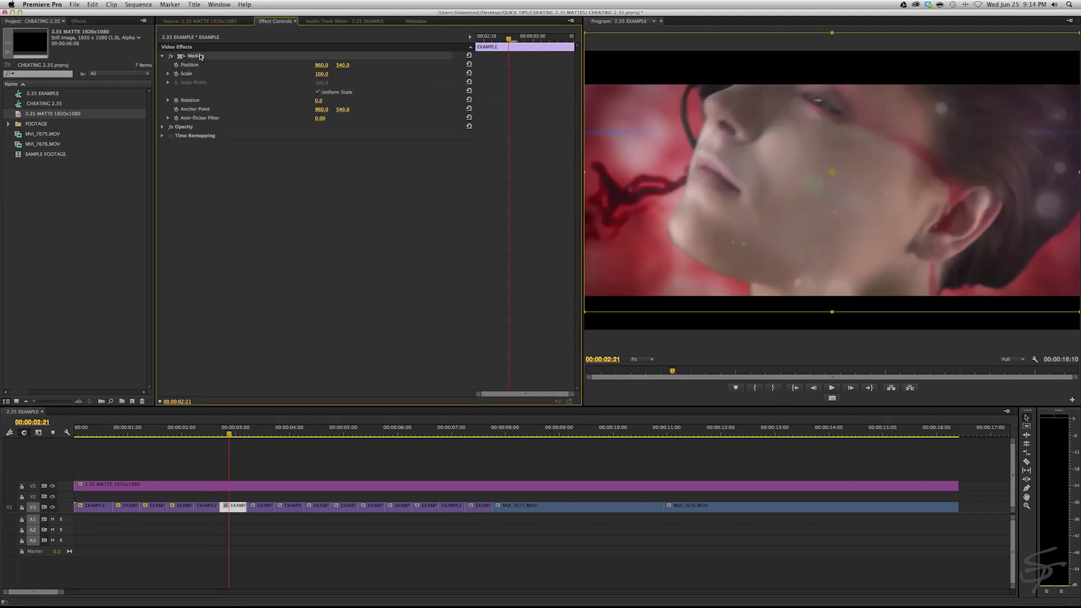
left_click_drag(343, 67, 413, 68)
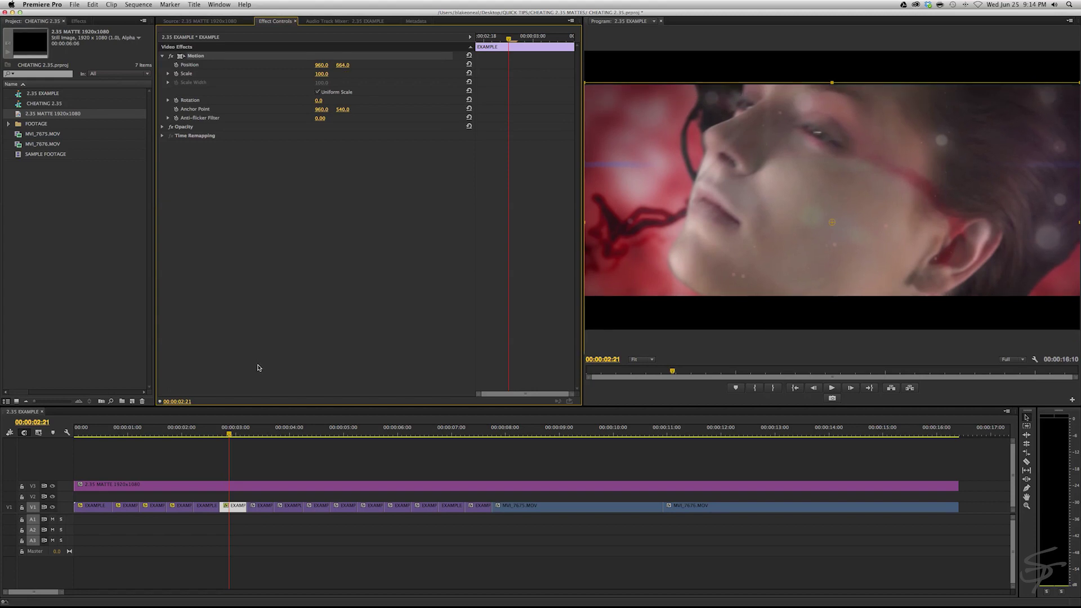
left_click(259, 436)
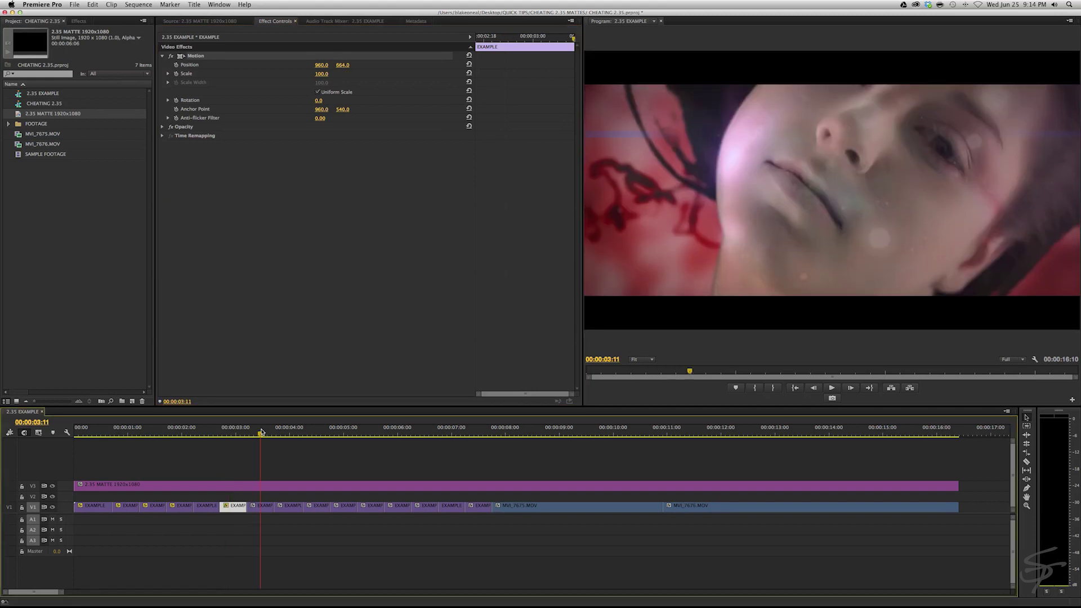
left_click(260, 507)
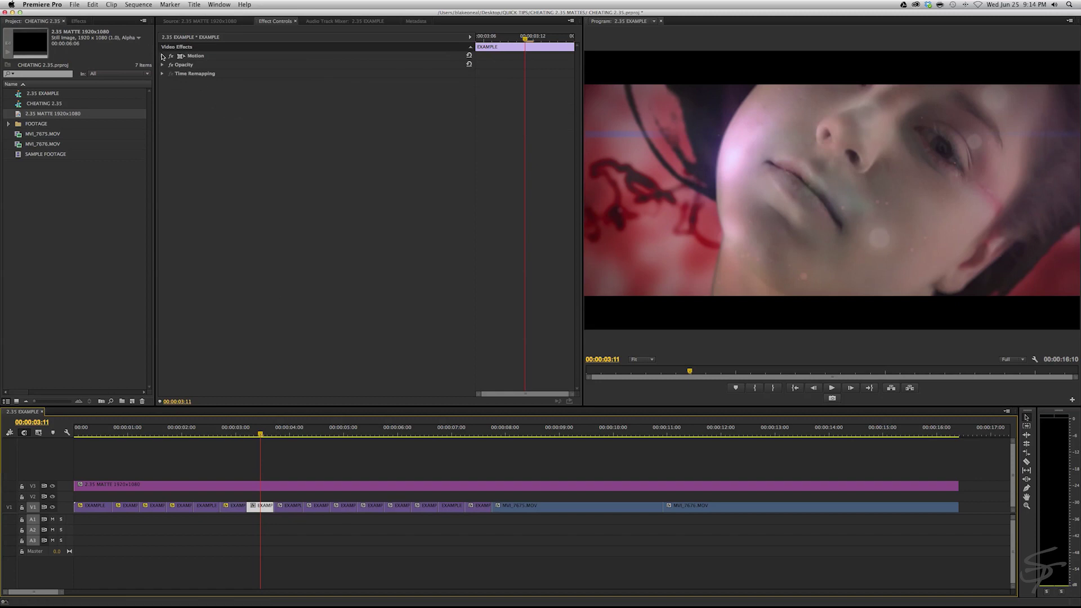
left_click(162, 55)
left_click_drag(342, 64, 375, 65)
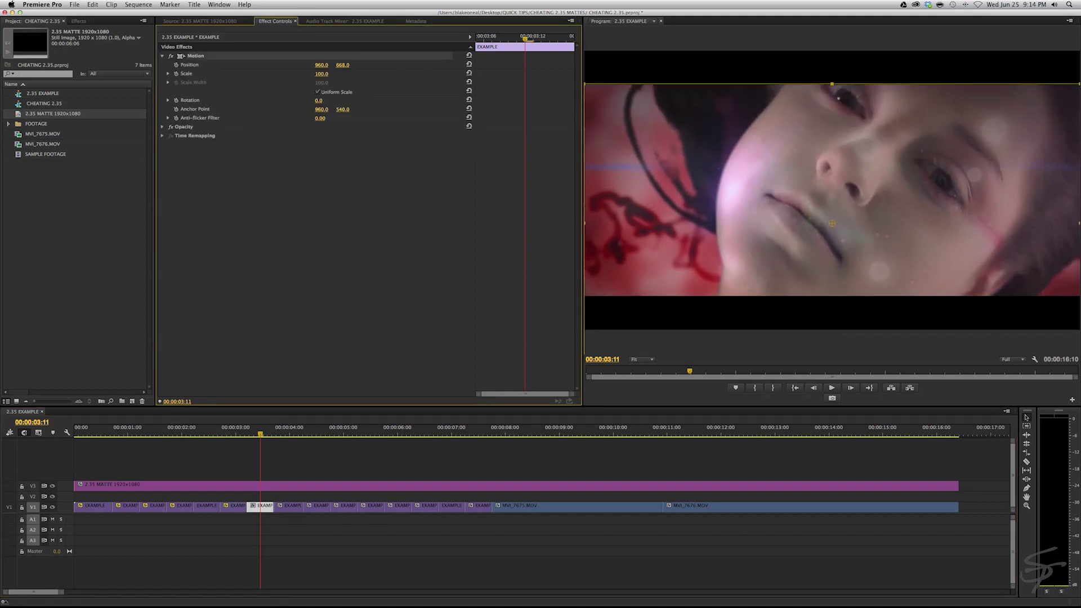
left_click_drag(341, 437, 520, 456)
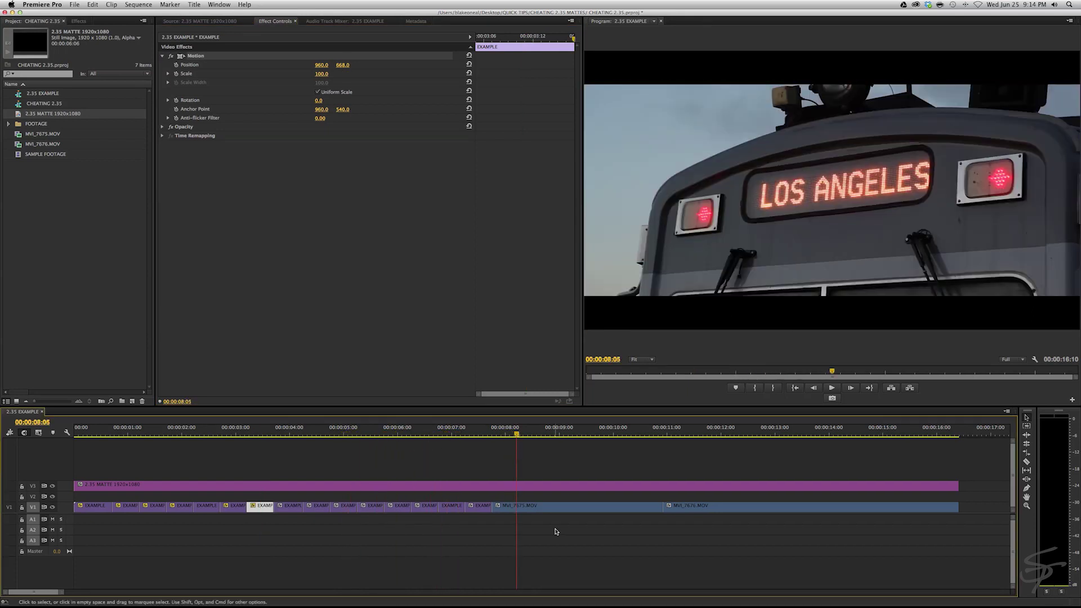
left_click(556, 507)
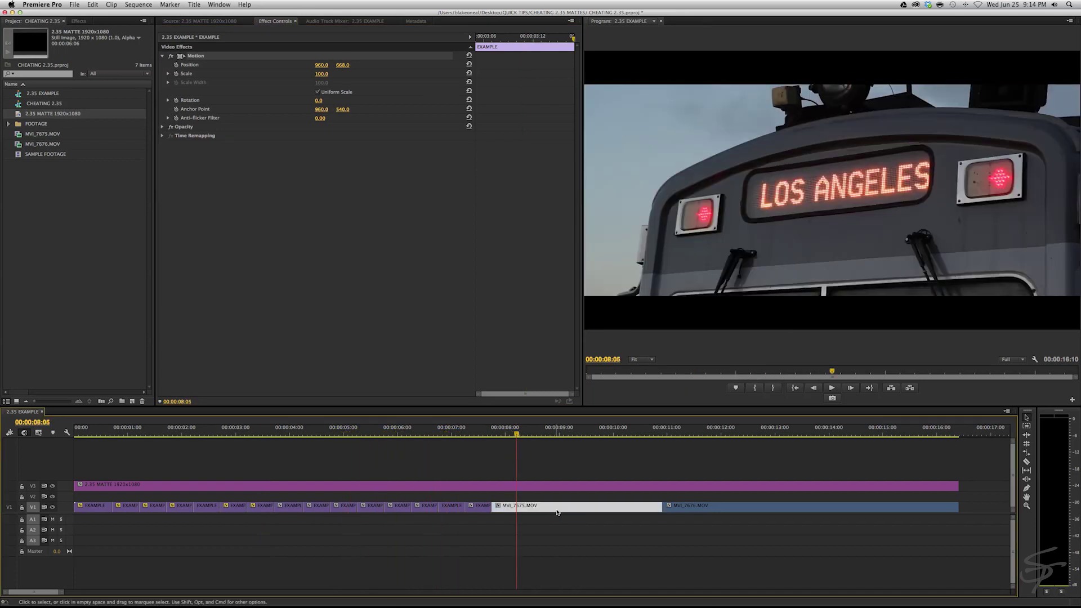
Raise the MVI_7675.MOV train shot within the letterbox to Position Y 437
left_click(161, 58)
left_click_drag(342, 65, 385, 65)
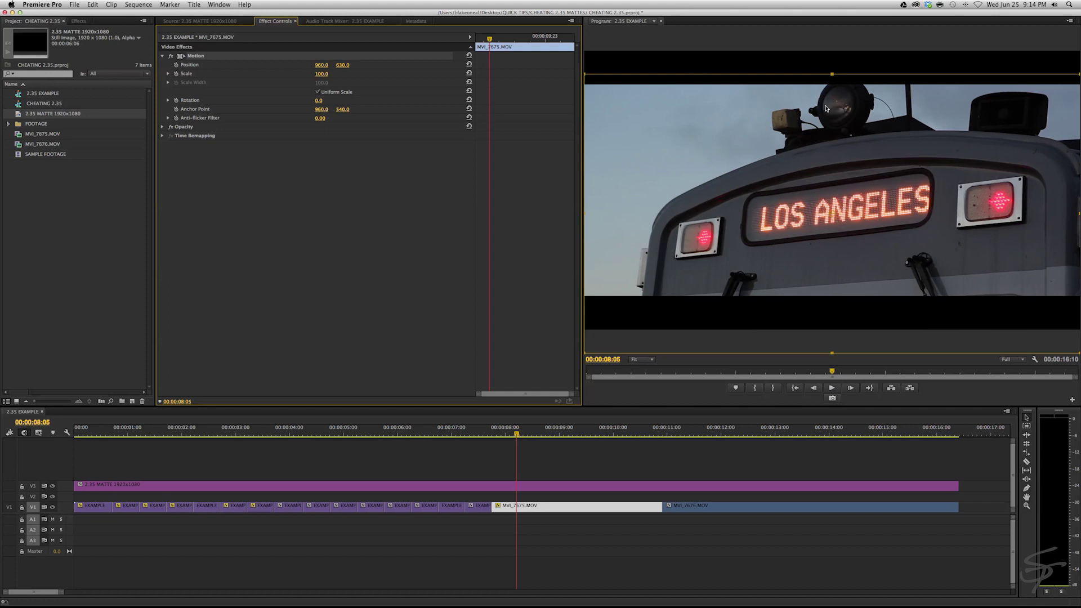
left_click_drag(344, 69, 235, 69)
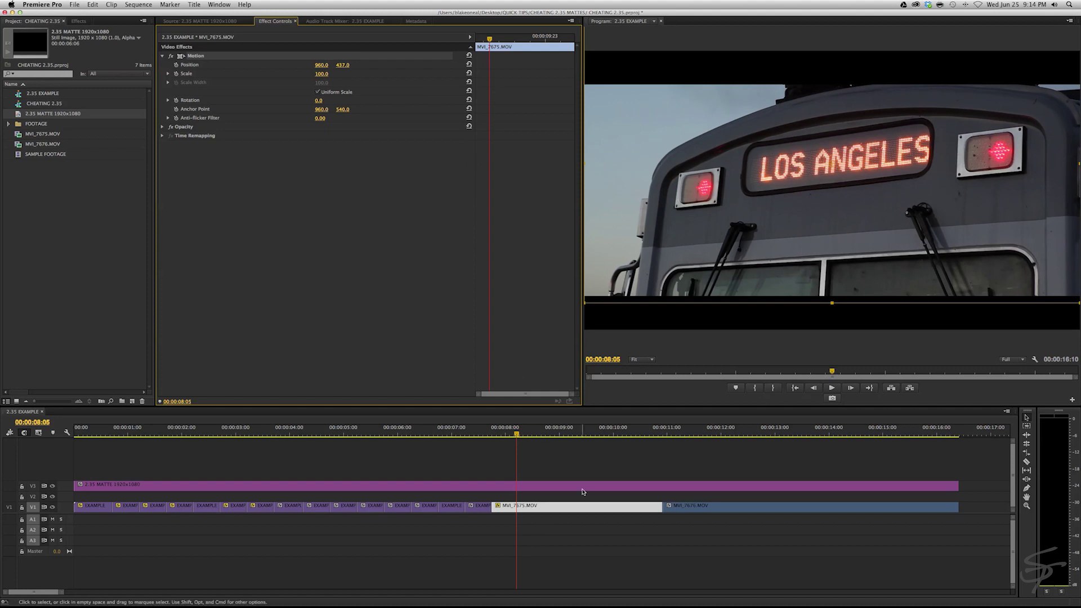
left_click(734, 420)
left_click_drag(726, 431, 668, 446)
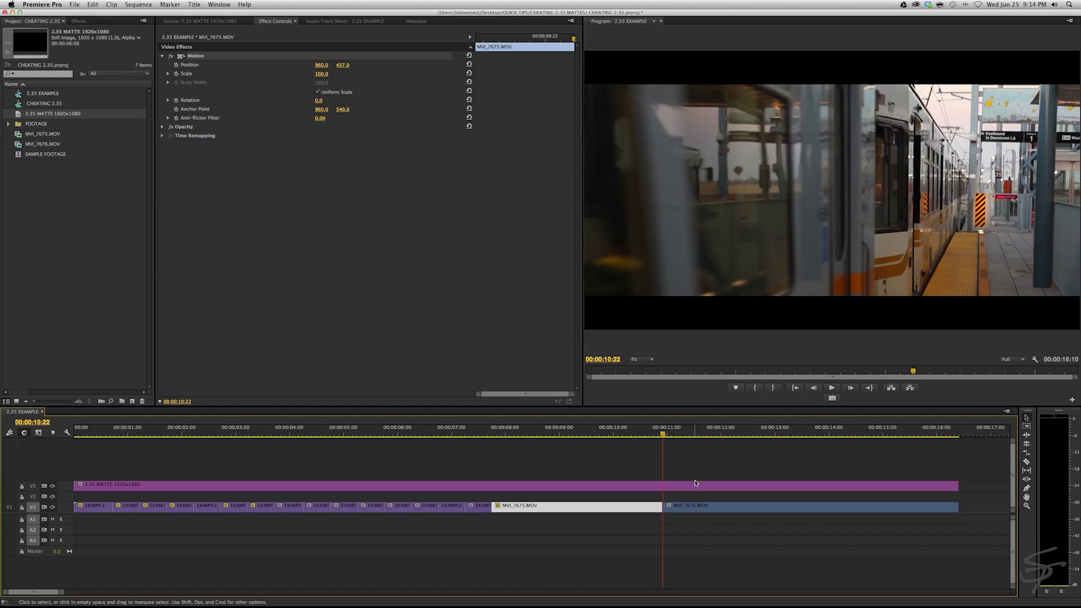
Keyframe MVI_7676.MOV's Position Y from 416 at the start to 660 later, then play it back
left_click(694, 509)
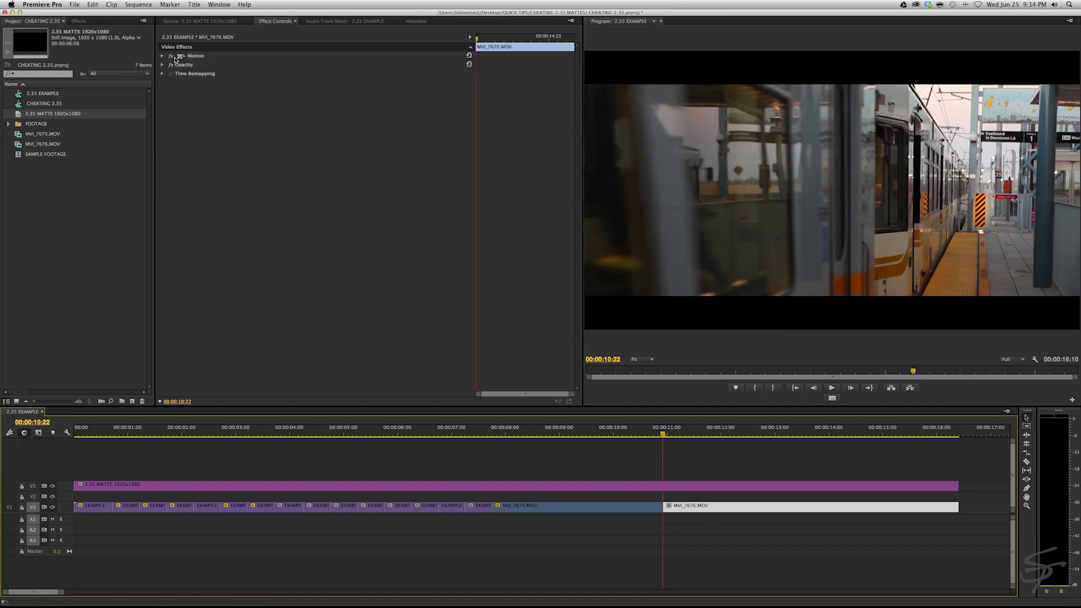
left_click(163, 57)
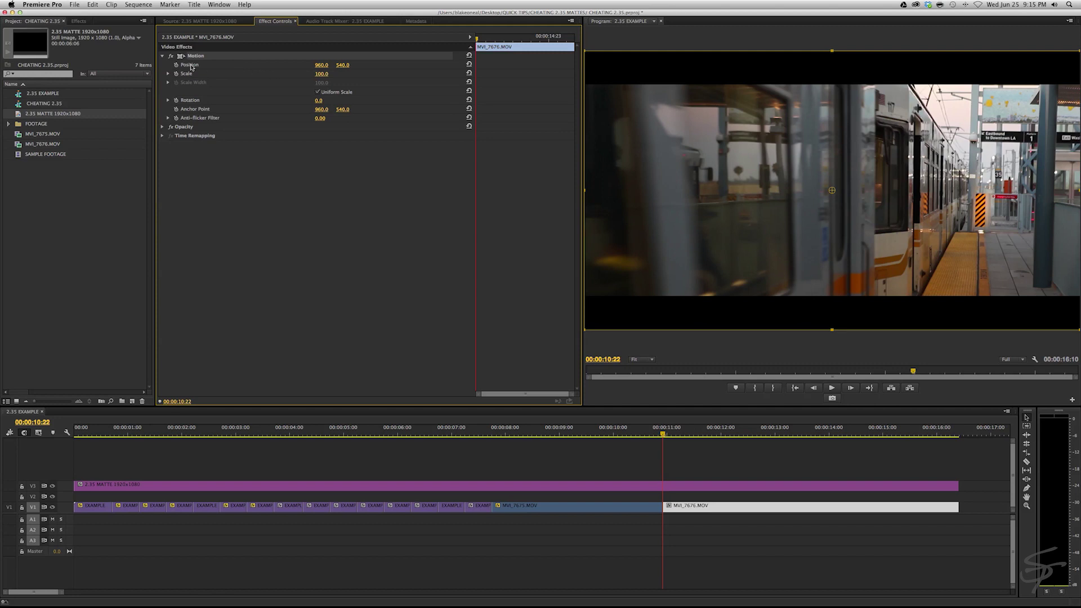
left_click(176, 65)
left_click_drag(343, 65, 273, 64)
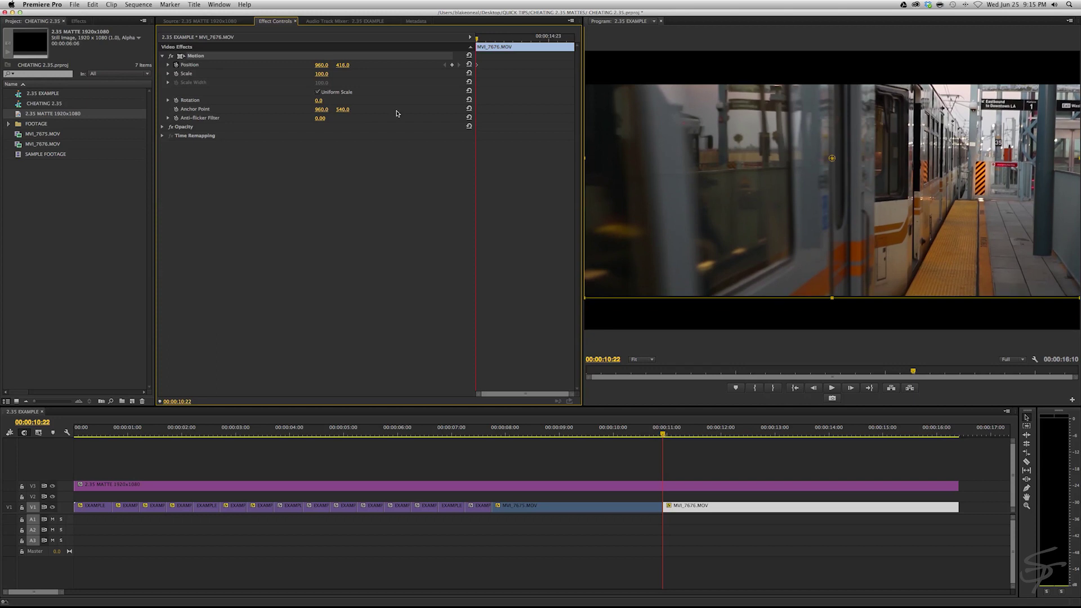
left_click_drag(926, 434, 807, 442)
left_click_drag(342, 65, 448, 65)
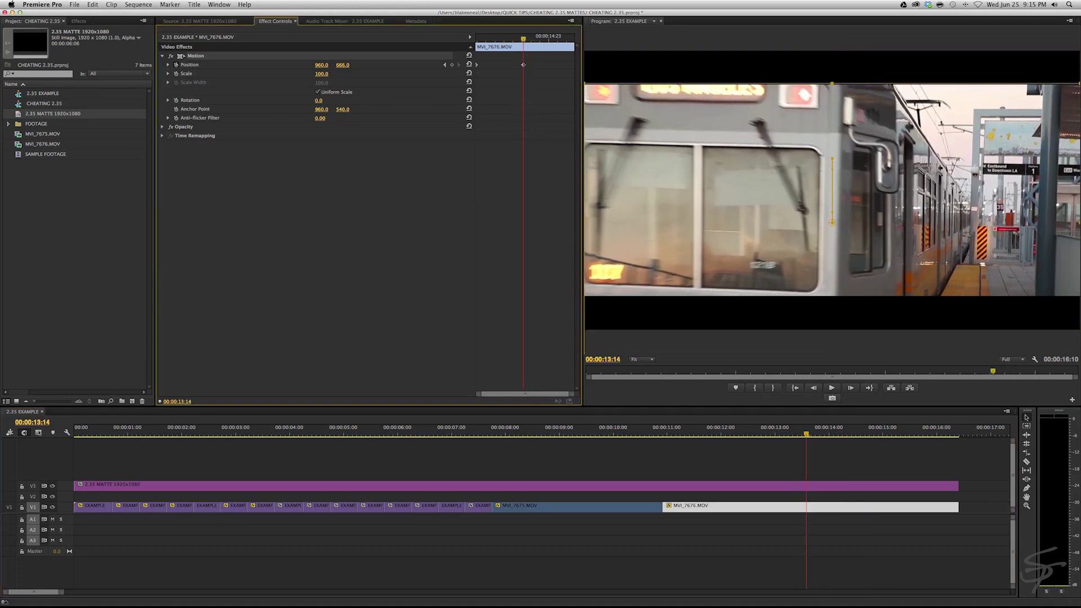
left_click(667, 441)
key("space")
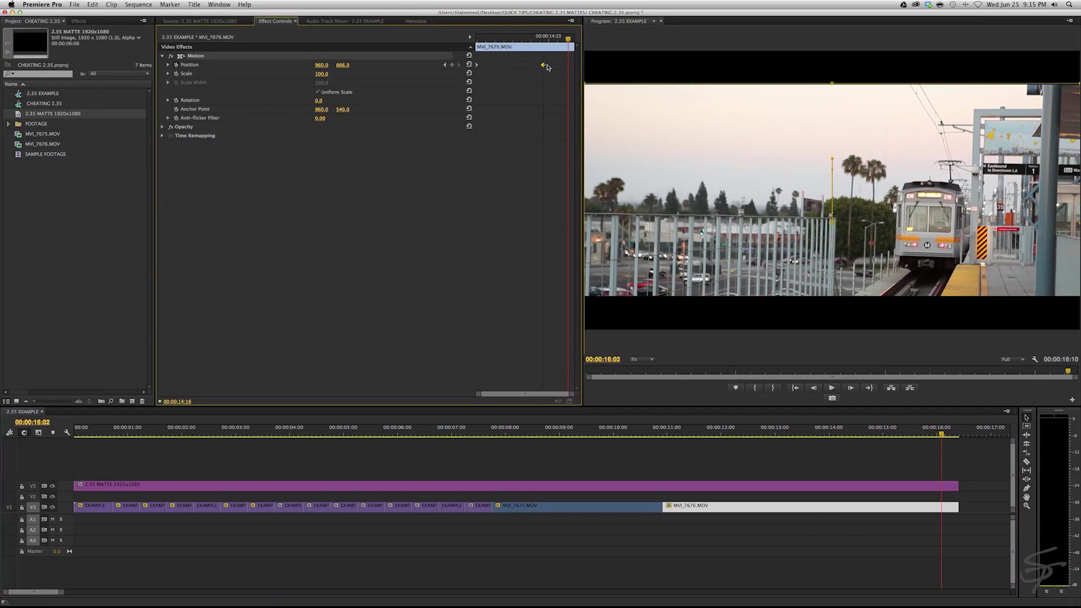
left_click_drag(791, 432, 662, 435)
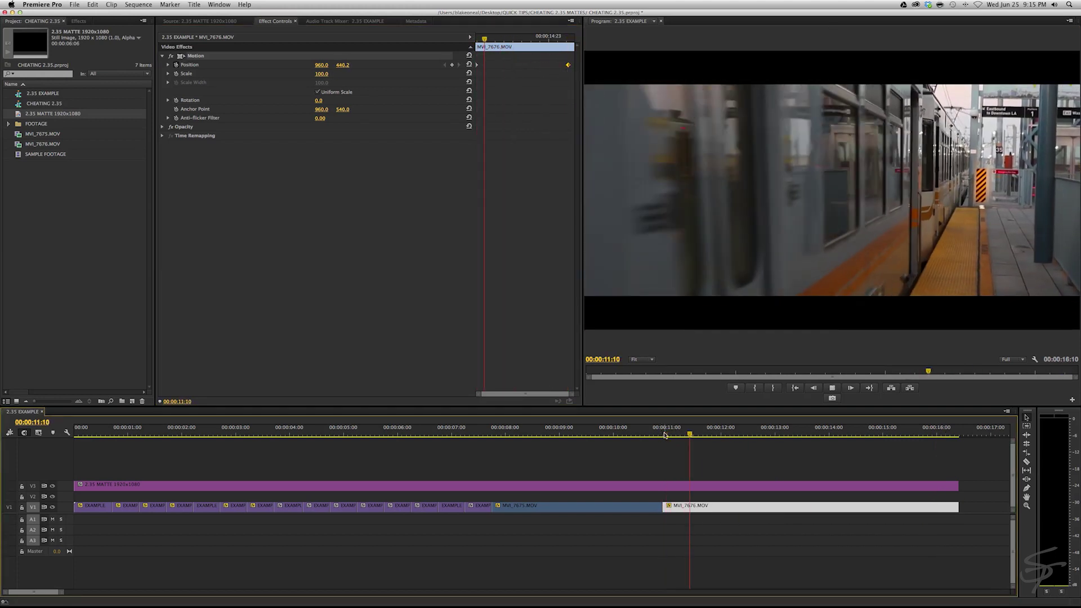